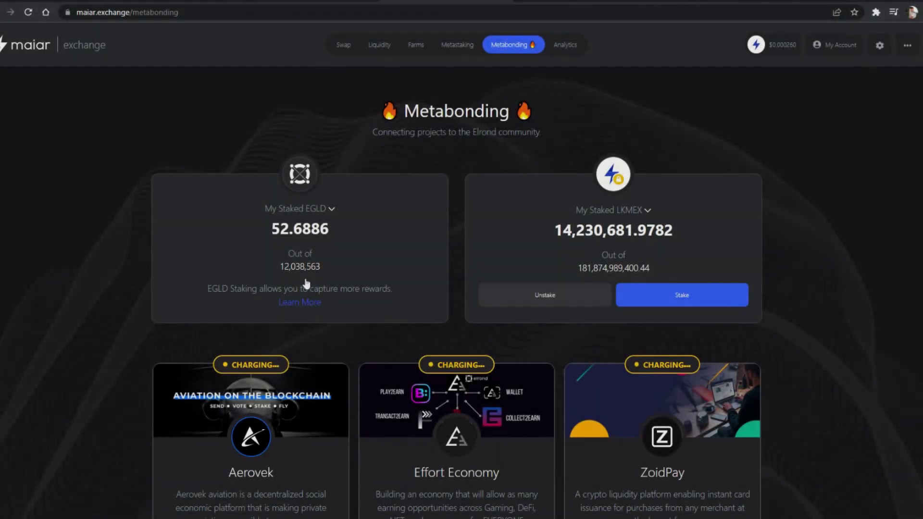
Read the Metabonding post's title and announcement, including first token claims on April 15
left_click_drag(382, 111, 605, 115)
left_click(128, 308)
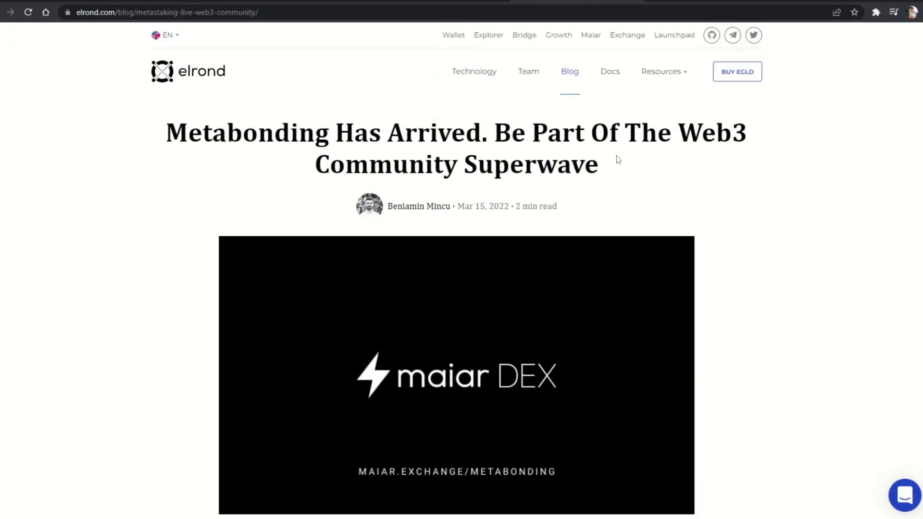
scroll(607, 145, "down", 5)
scroll(778, 224, "down", 2)
scroll(778, 225, "down", 1)
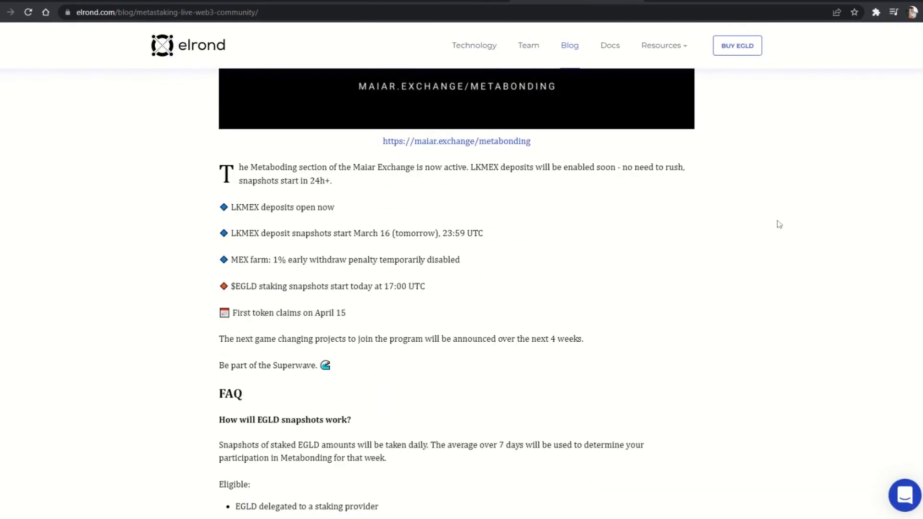
scroll(411, 220, "down", 1)
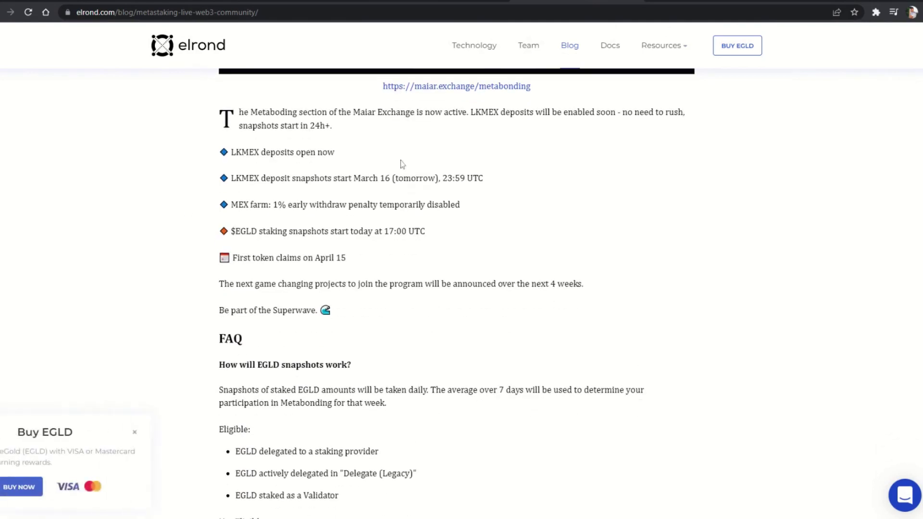
left_click_drag(230, 151, 404, 179)
left_click(540, 171)
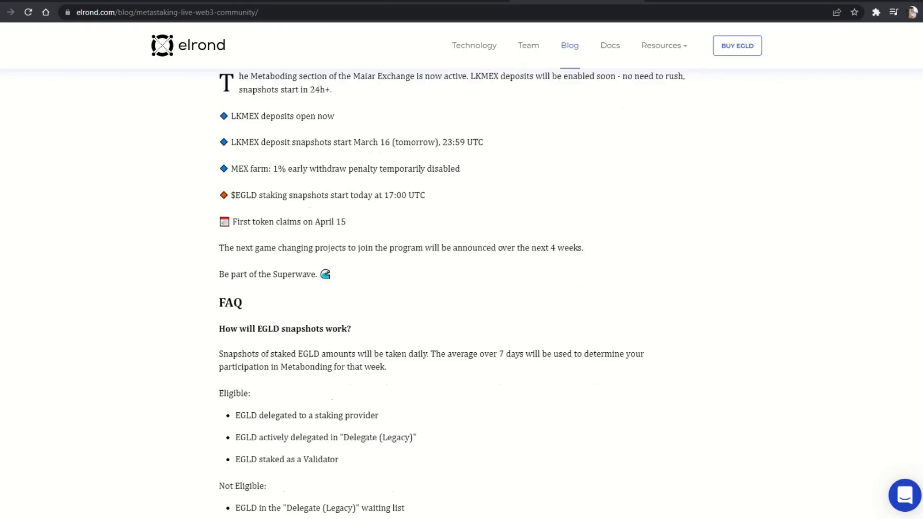
scroll(456, 288, "down", 2)
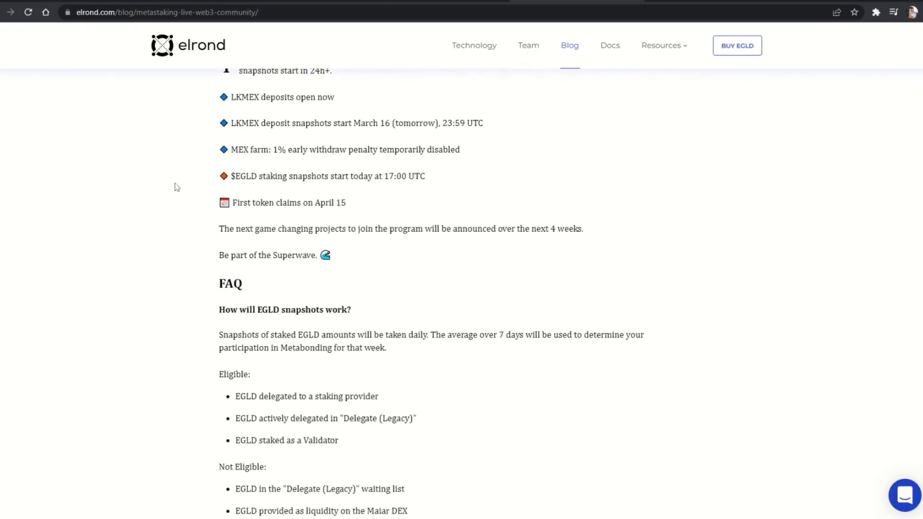
scroll(456, 289, "up", 1)
scroll(457, 288, "down", 1)
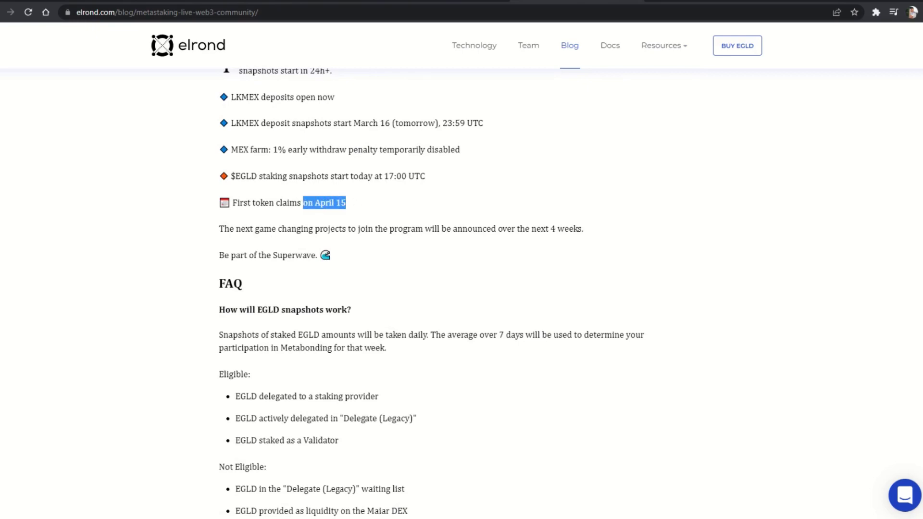
left_click_drag(303, 203, 245, 206)
left_click(342, 210)
scroll(364, 209, "down", 2)
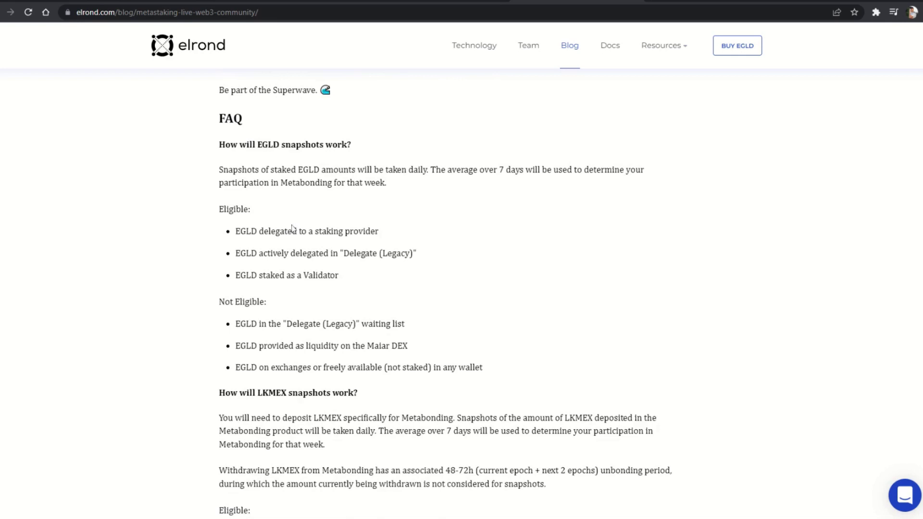
scroll(159, 204, "down", 1)
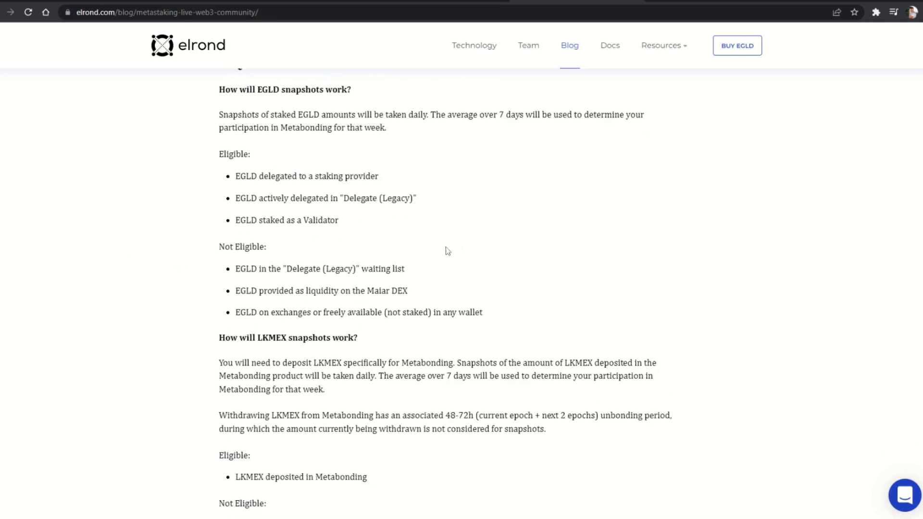
scroll(461, 289, "down", 1)
Read the eligibility lines on EGLD provided as DEX liquidity and LKMEX deposited in Metabonding
left_click_drag(408, 237, 235, 236)
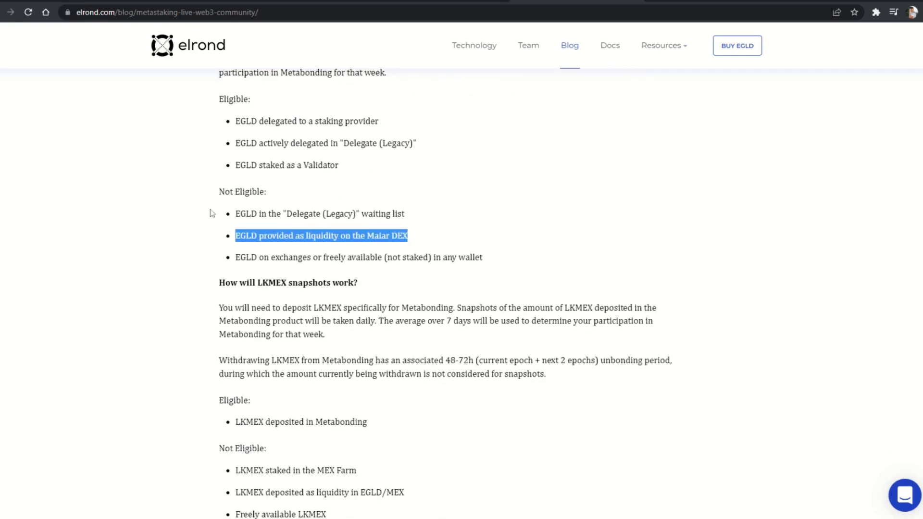
left_click(218, 197)
scroll(315, 196, "down", 1)
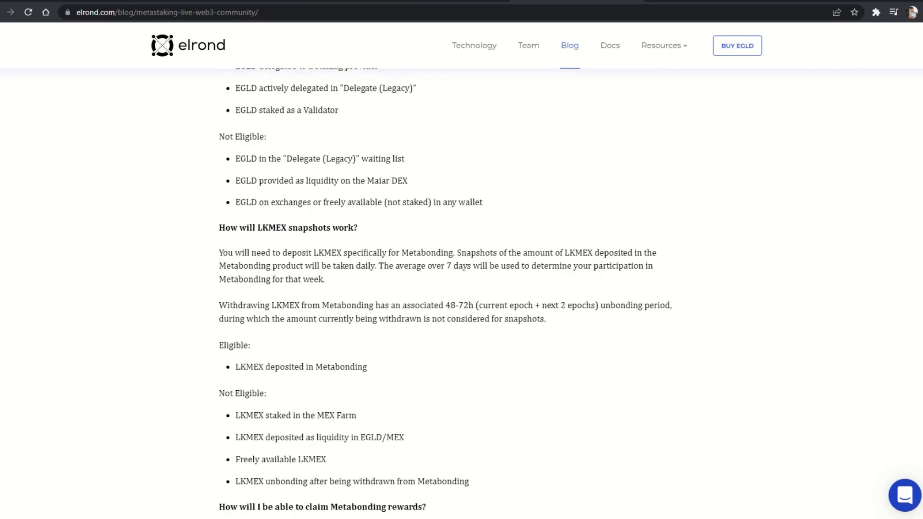
scroll(480, 238, "down", 1)
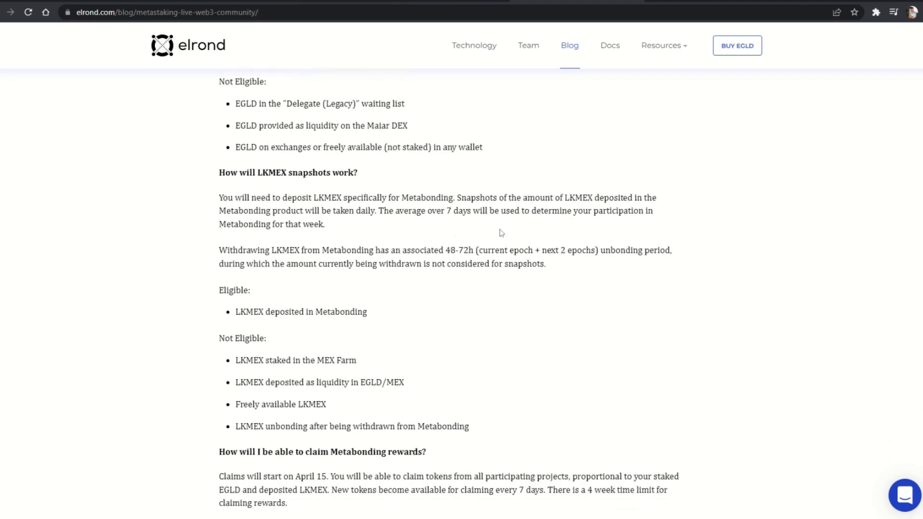
scroll(502, 234, "down", 2)
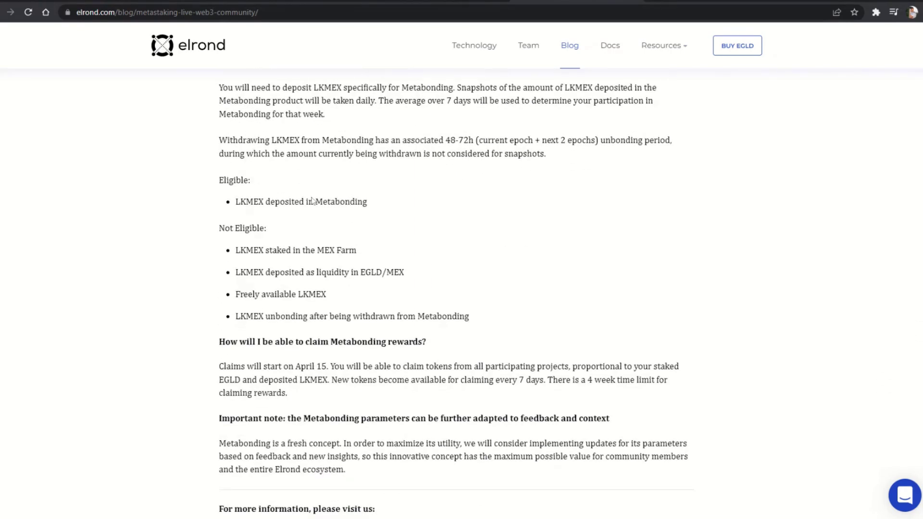
left_click_drag(359, 201, 245, 201)
left_click(203, 235)
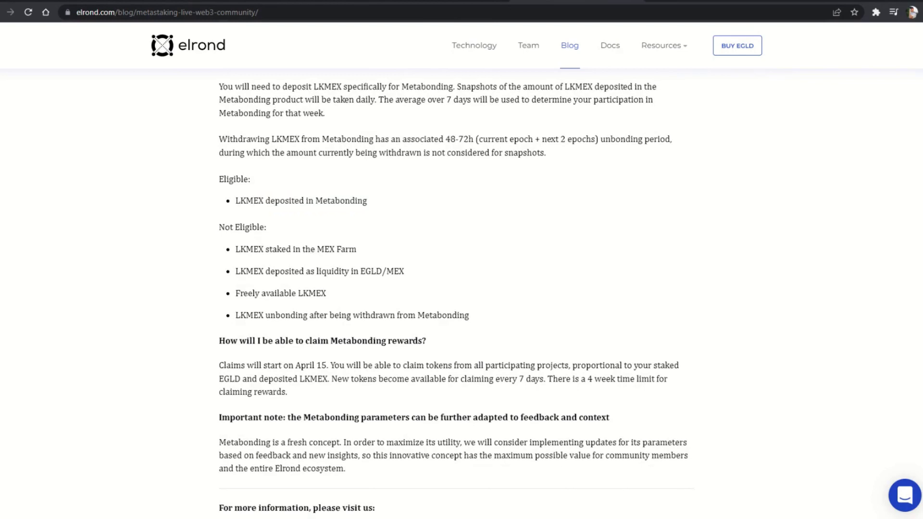
scroll(203, 235, "down", 1)
Note the ineligible LKMEX: staked in the MEX Farm or deposited as EGLD/MEX liquidity
left_click_drag(358, 194, 240, 195)
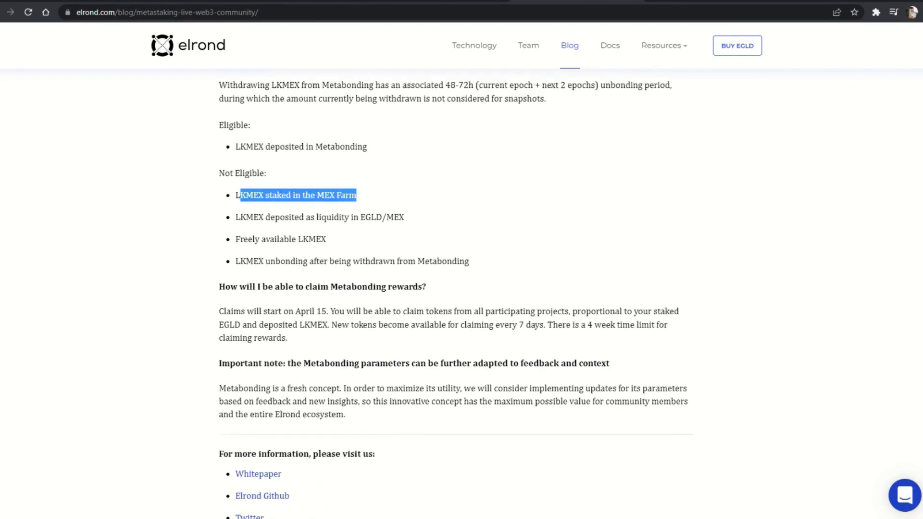
left_click(225, 182)
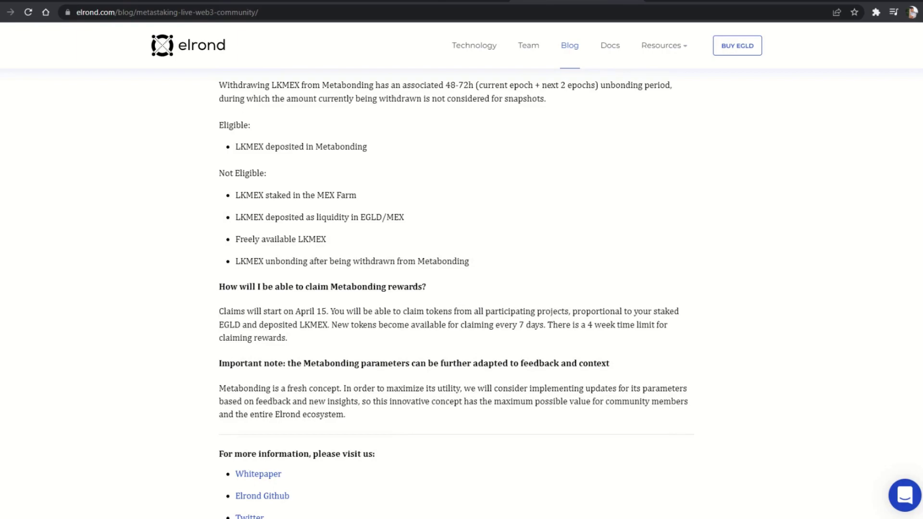
left_click_drag(406, 219, 236, 217)
left_click(220, 184)
left_click_drag(267, 173, 218, 173)
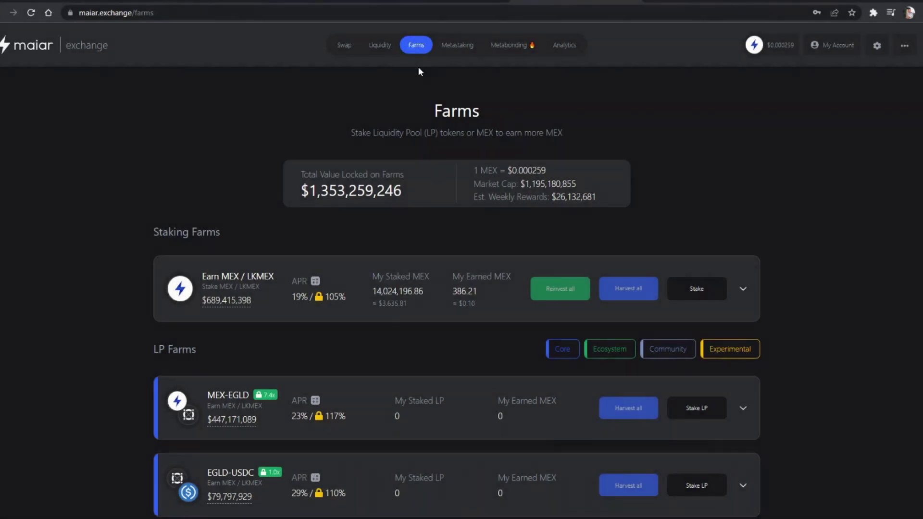
scroll(455, 92, "down", 1)
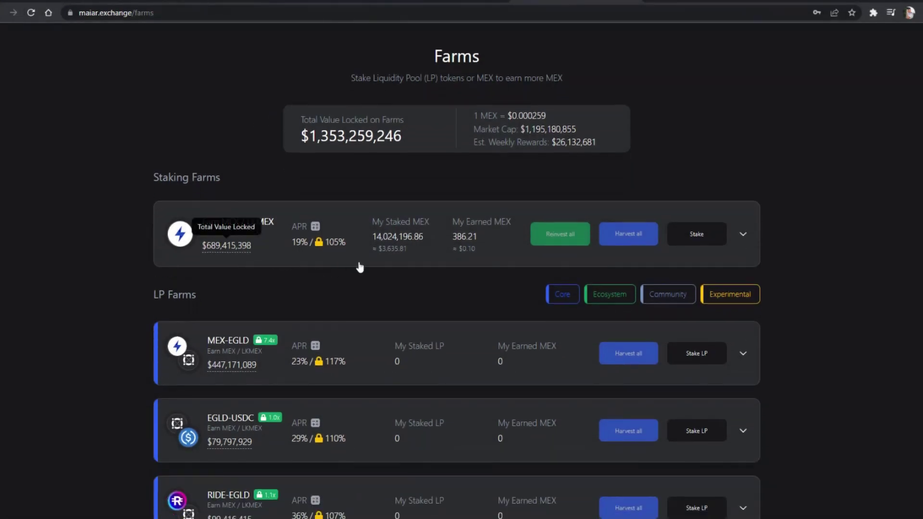
Check the MEX/LKMEX farm details and preview the Metabonding stake form without staking
left_click(361, 289)
scroll(443, 246, "down", 1)
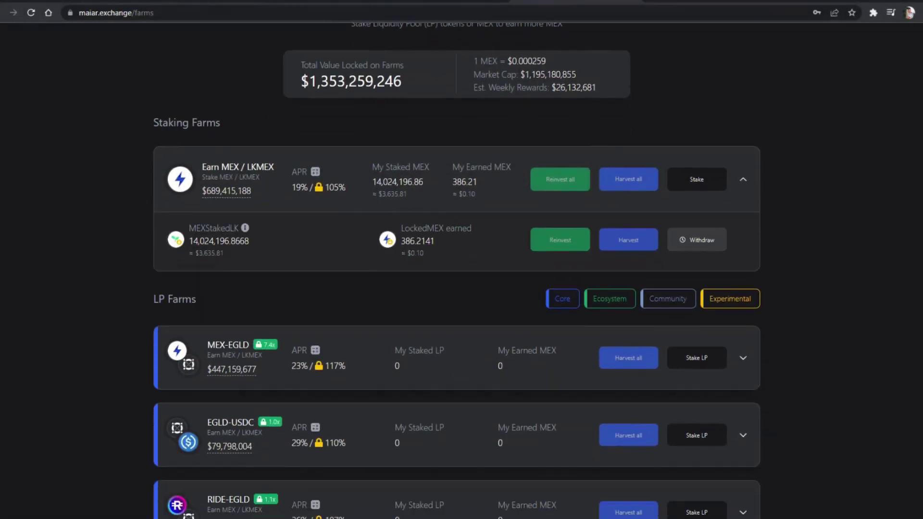
scroll(455, 217, "up", 1)
scroll(455, 217, "up", 2)
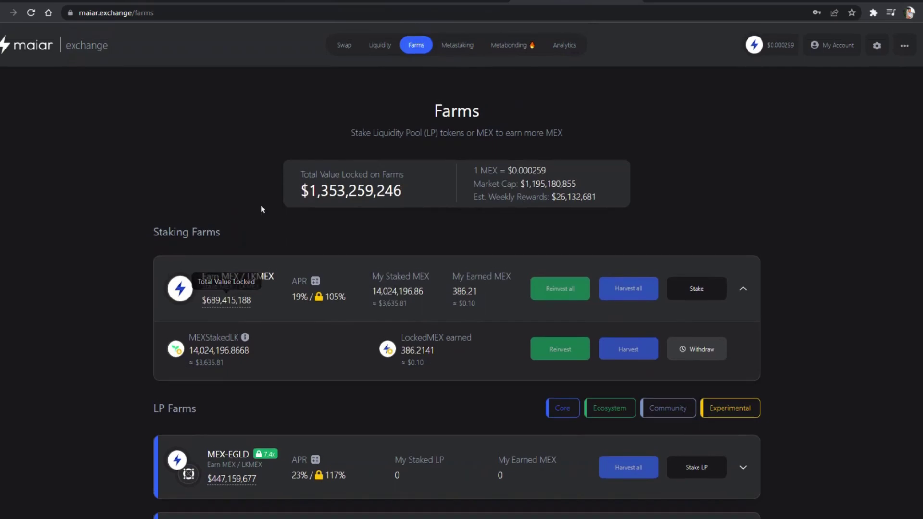
left_click(509, 44)
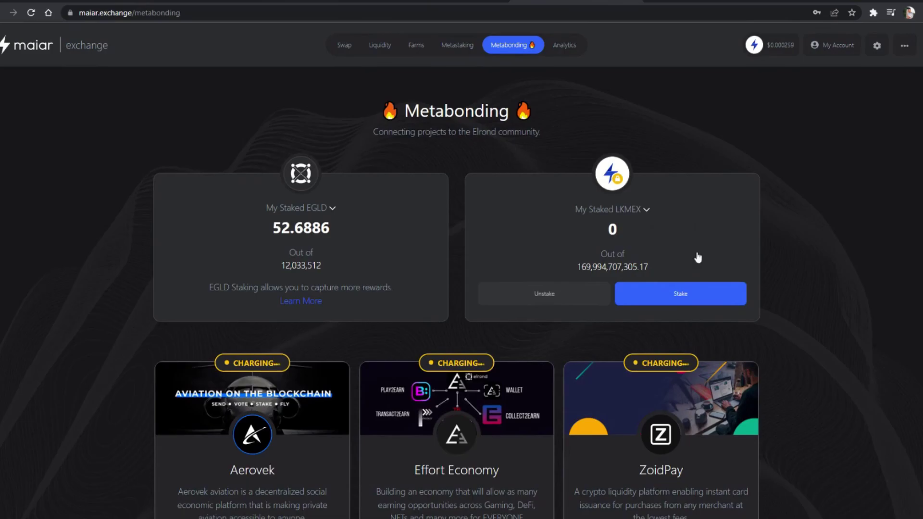
left_click(681, 292)
left_click(749, 224)
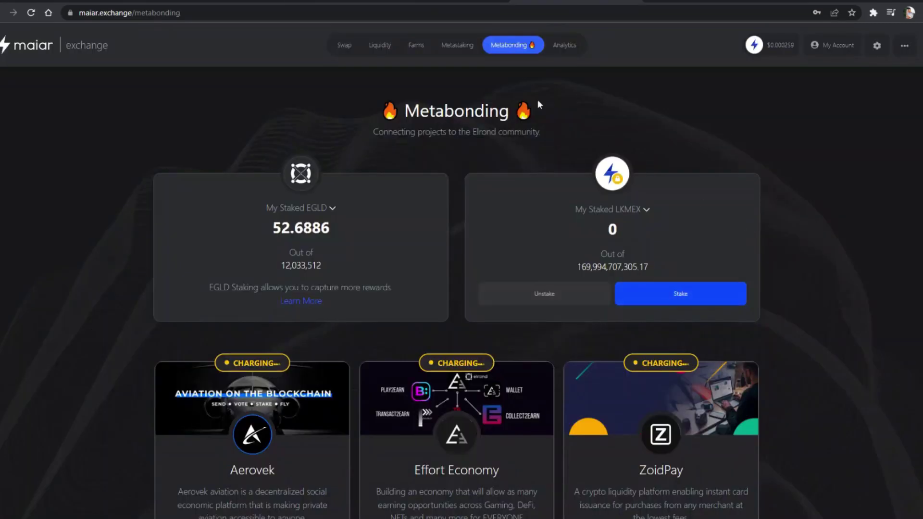
left_click(415, 45)
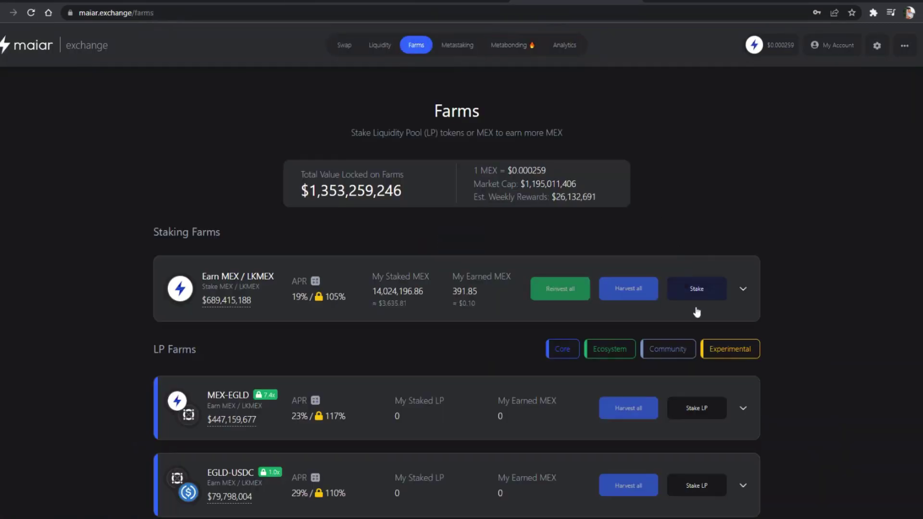
Withdraw all 14,024,196.87 LKMEX from the MEX farm, signing with the wallet password
left_click(743, 290)
left_click(703, 351)
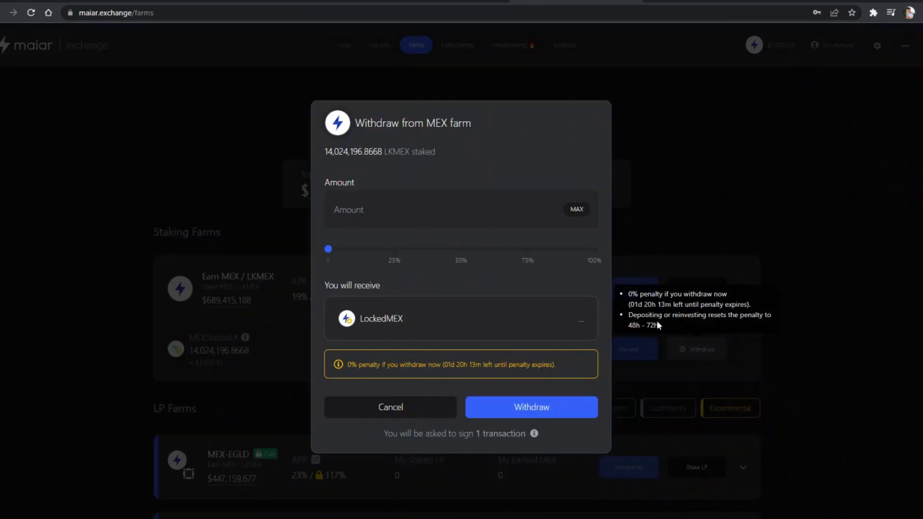
left_click(577, 210)
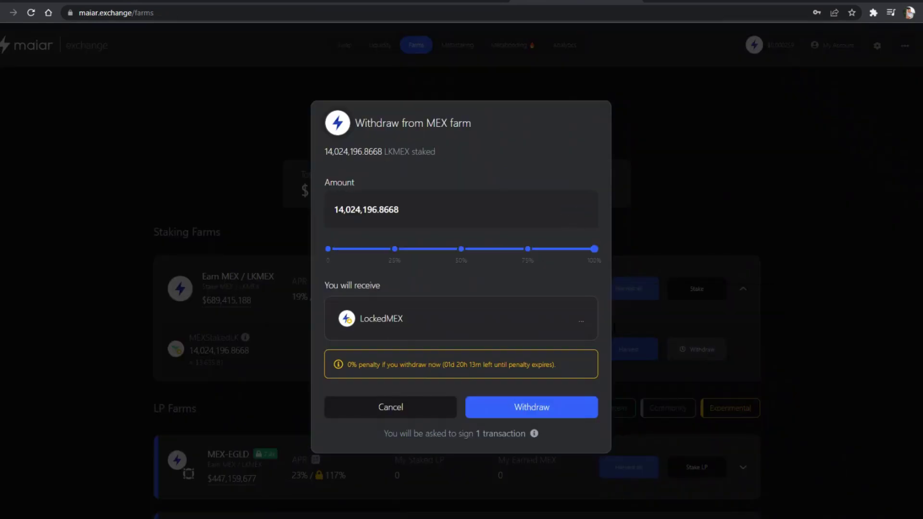
left_click(532, 407)
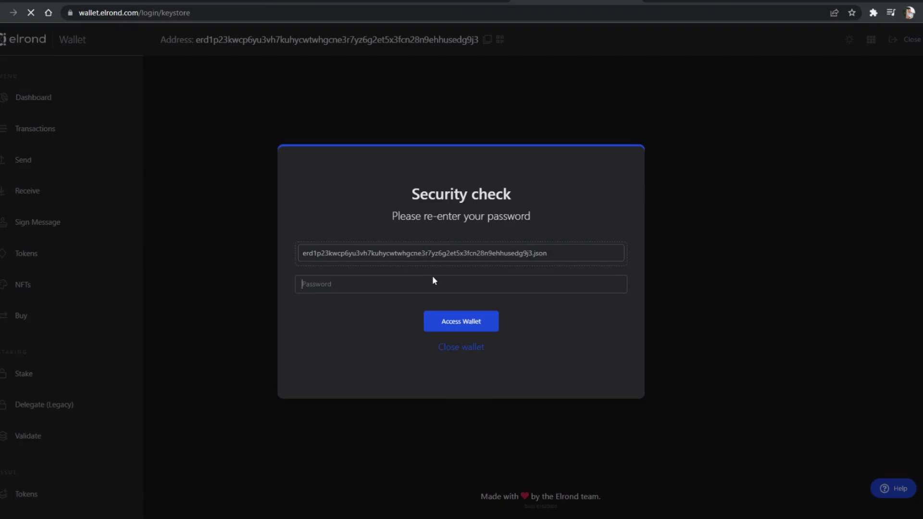
left_click(432, 276)
left_click(468, 323)
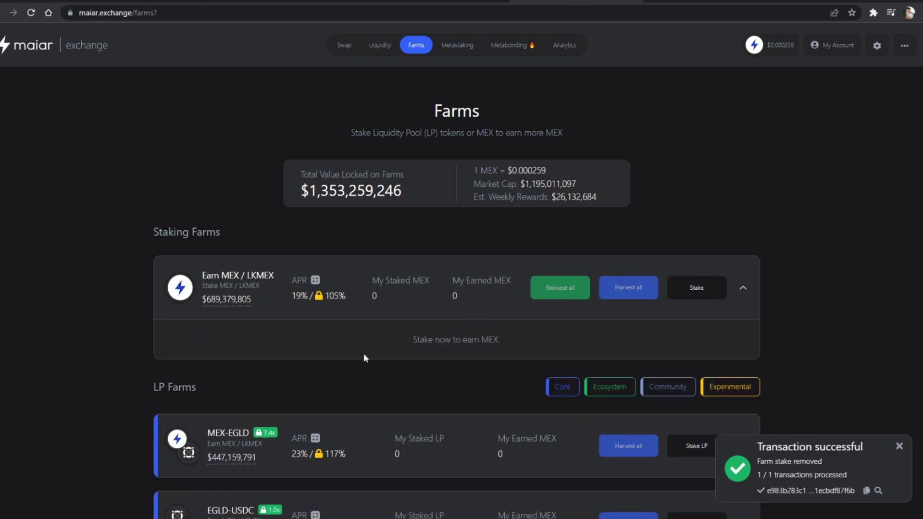
Check the 14,230,681.98 LKMEX balance and its LockedMEX tokens in My Account, then go to Metabonding
left_click(549, 322)
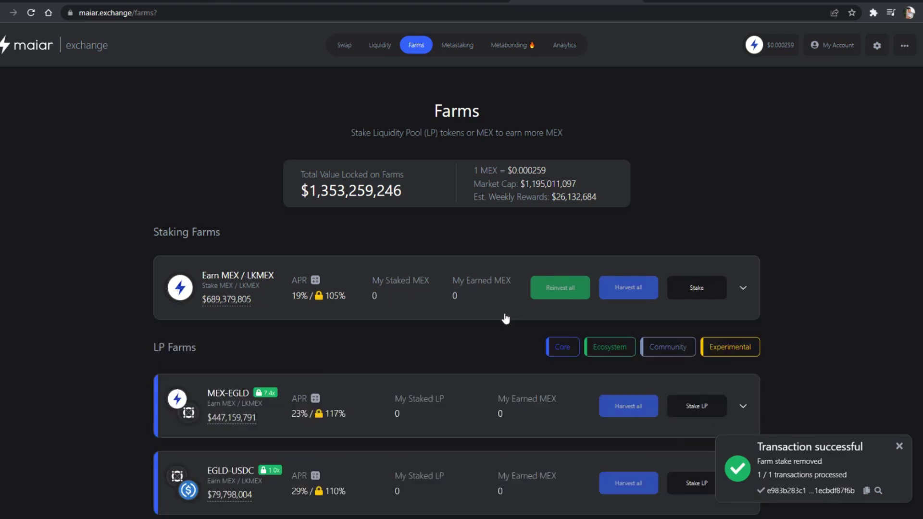
left_click(829, 45)
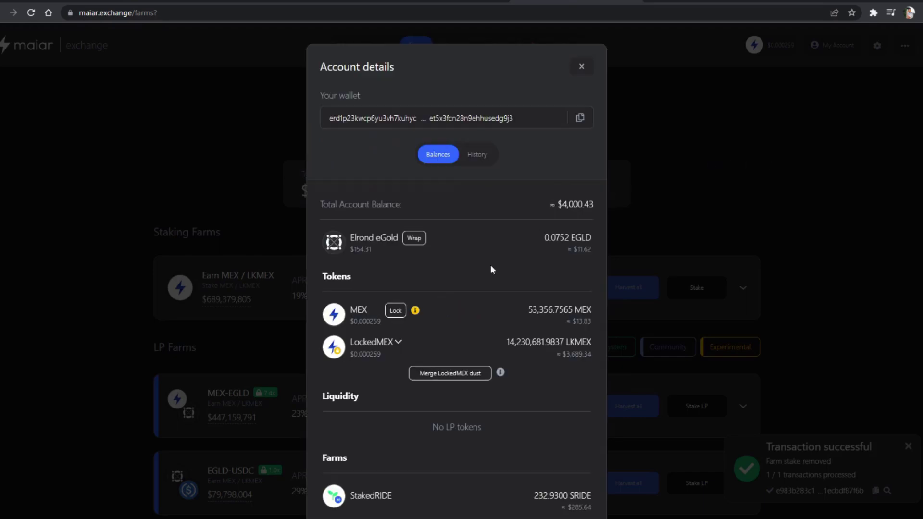
scroll(467, 280, "down", 1)
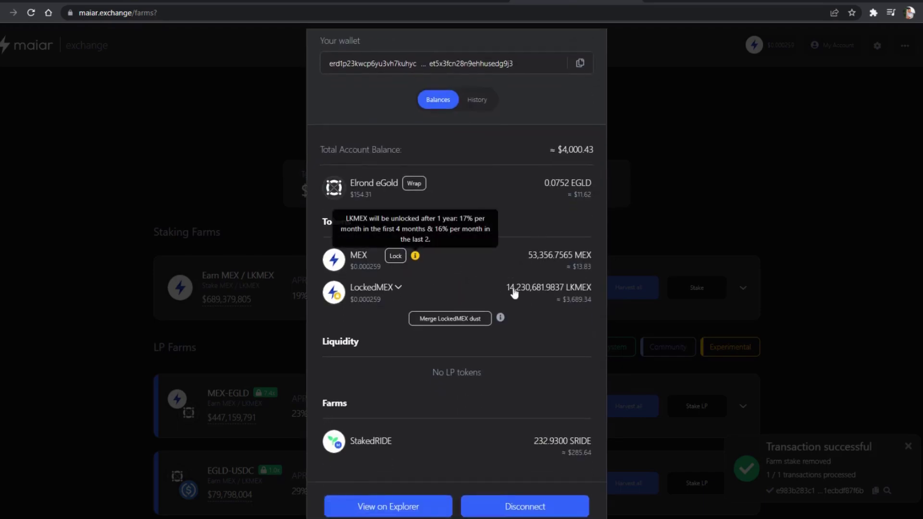
left_click_drag(507, 289, 525, 290)
left_click_drag(587, 289, 592, 291)
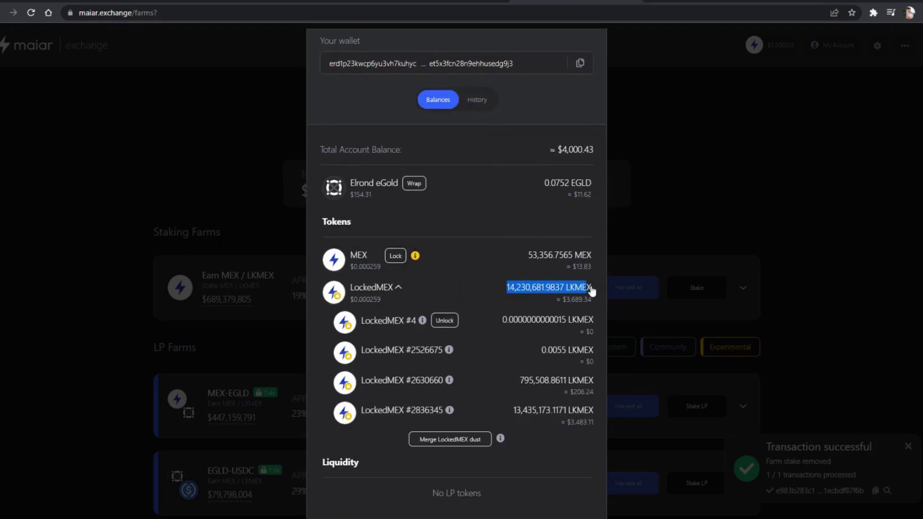
left_click(750, 194)
left_click(509, 45)
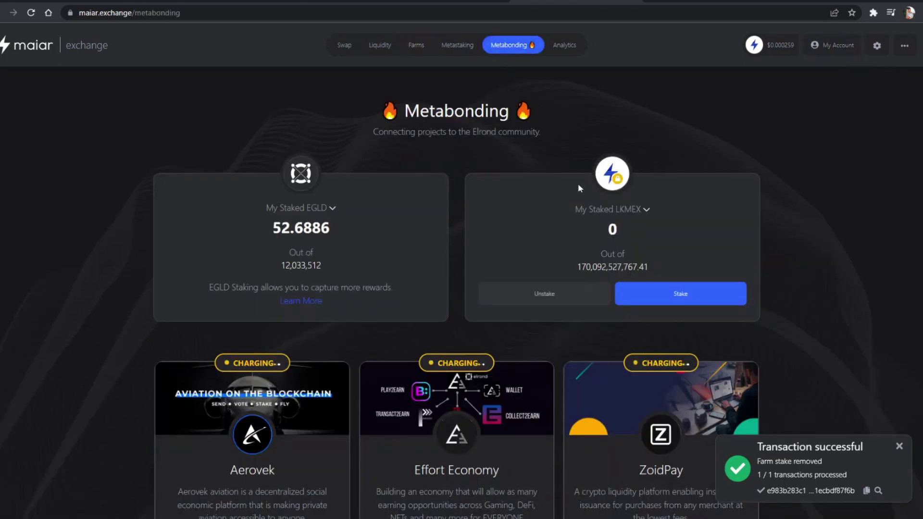
Fill the LKMEX stake form with LockedMEX #2836345 at the MAX amount of 13,435,173.1171
left_click(687, 295)
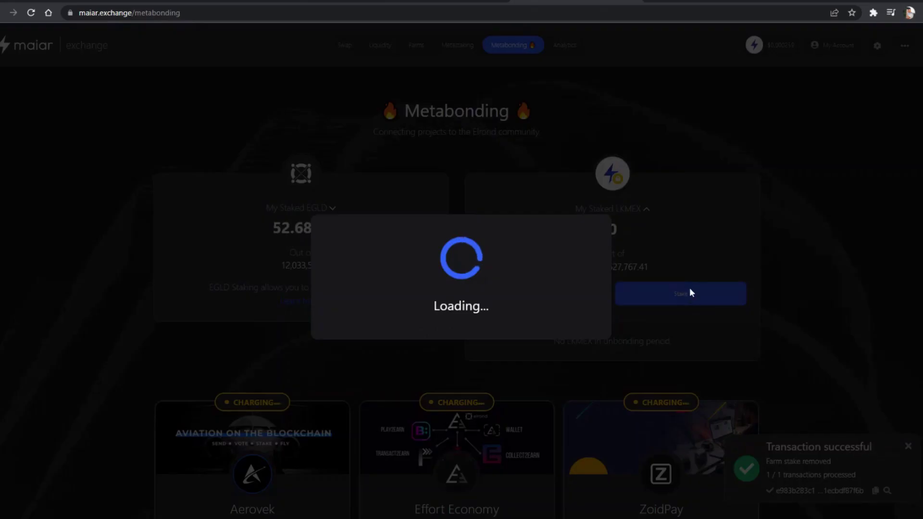
left_click(567, 210)
left_click(519, 243)
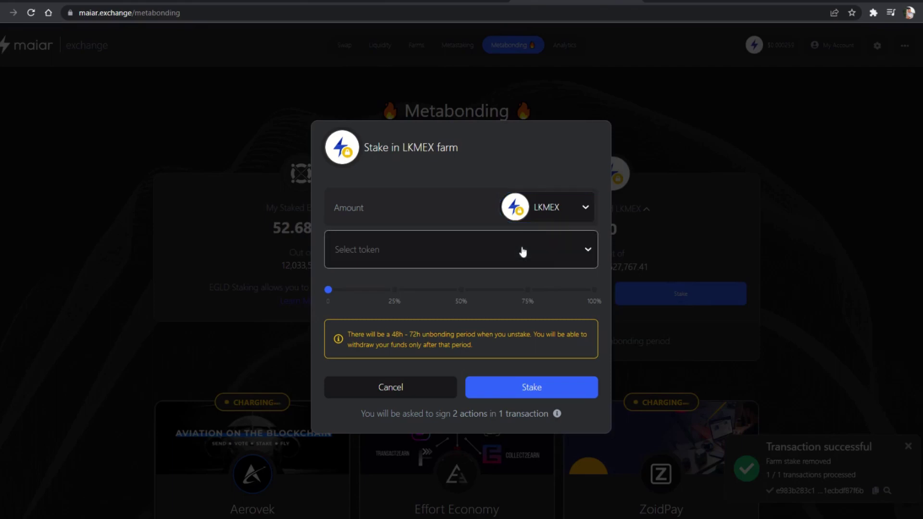
left_click(541, 250)
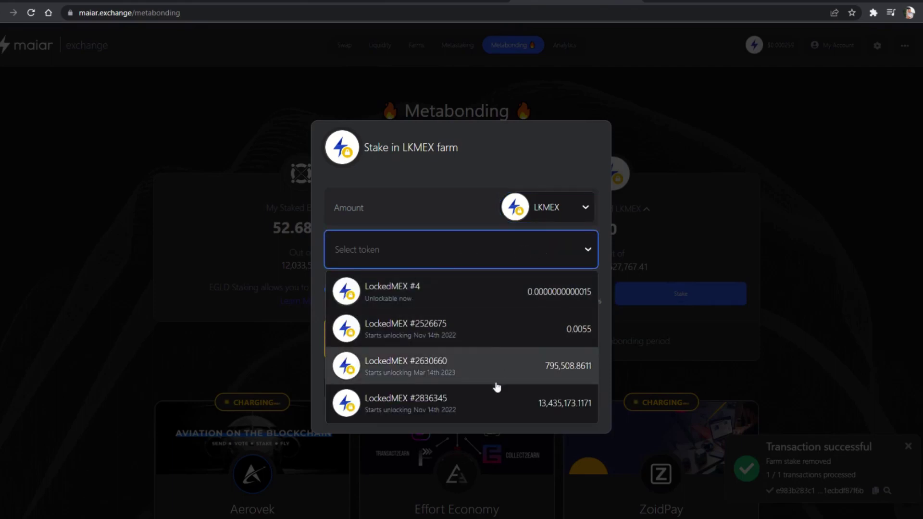
left_click(498, 404)
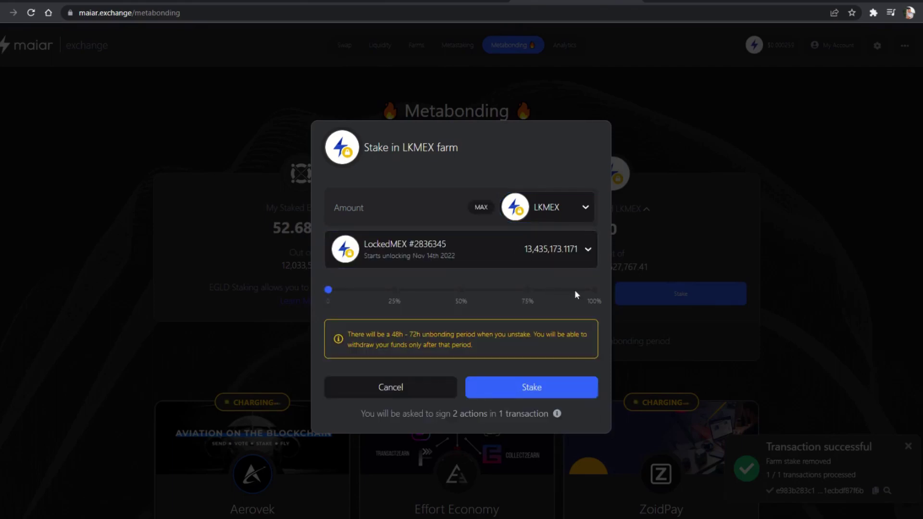
left_click(593, 290)
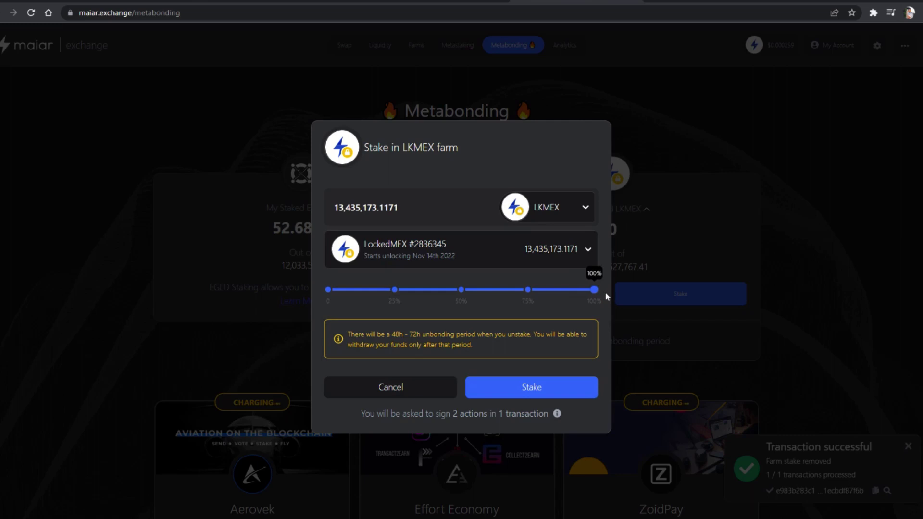
Submit the 13,435,173.1171 LKMEX stake and review the staked LKMEX details
left_click(508, 390)
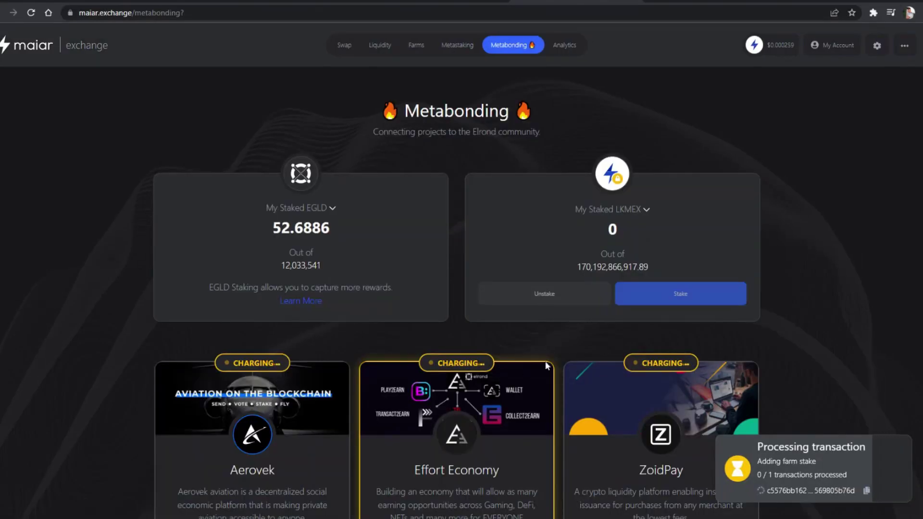
scroll(546, 366, "down", 5)
scroll(649, 366, "down", 2)
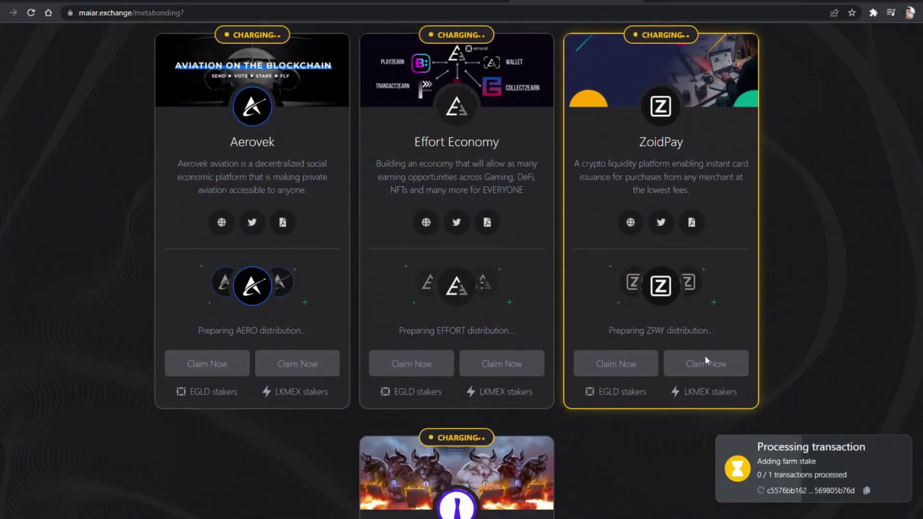
scroll(481, 373, "down", 1)
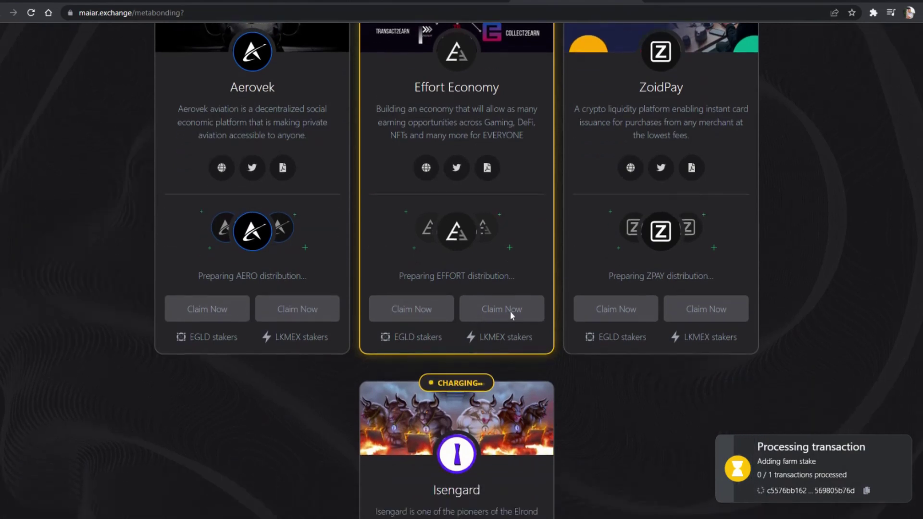
left_click_drag(328, 337, 291, 337)
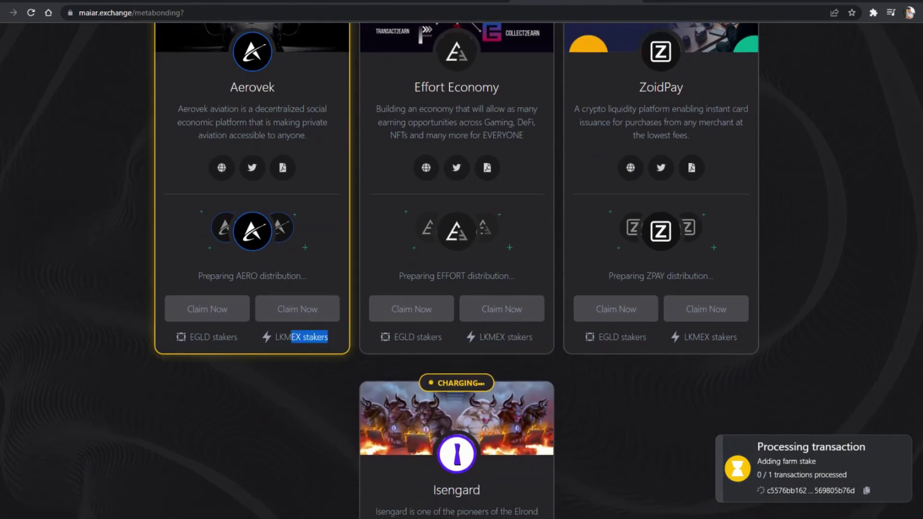
scroll(386, 412, "down", 3)
scroll(385, 361, "down", 1)
scroll(383, 285, "up", 4)
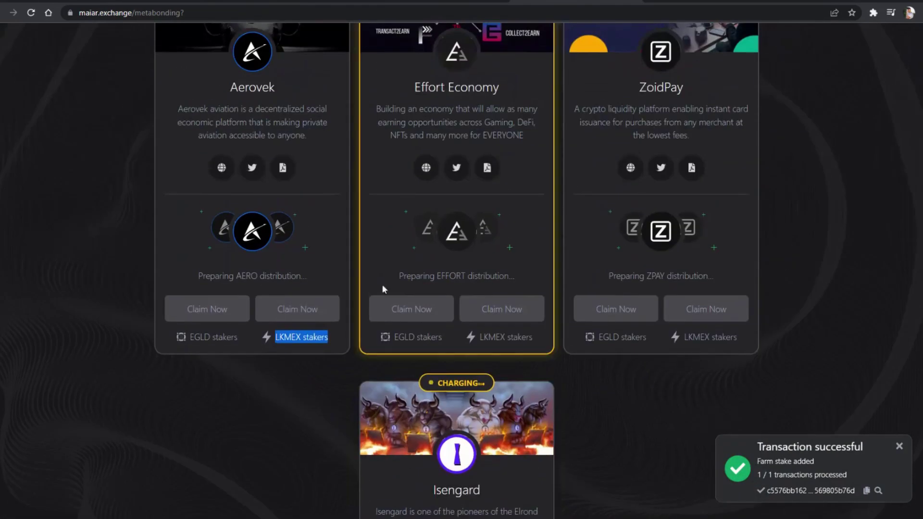
scroll(567, 292, "up", 3)
scroll(566, 292, "up", 5)
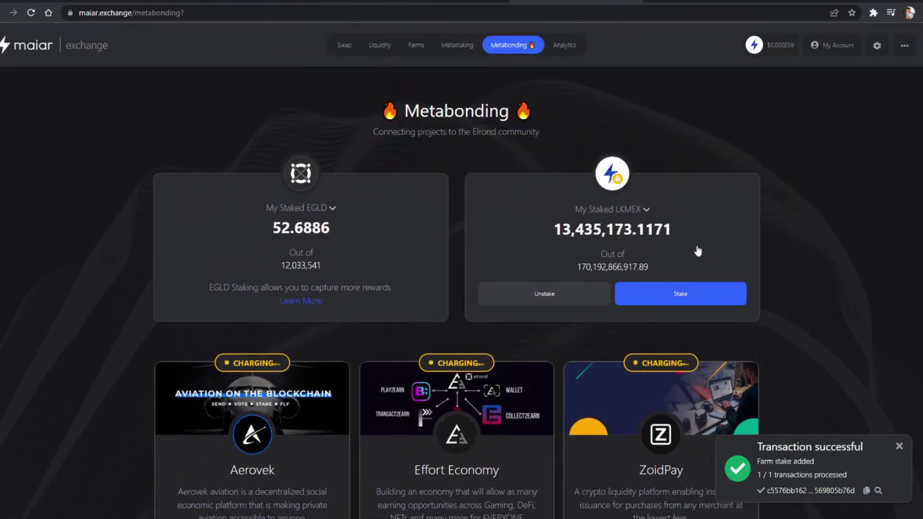
left_click(646, 208)
Submit a second LKMEX stake of nearly the full LockedMEX #2630660 balance
left_click(680, 294)
left_click(549, 207)
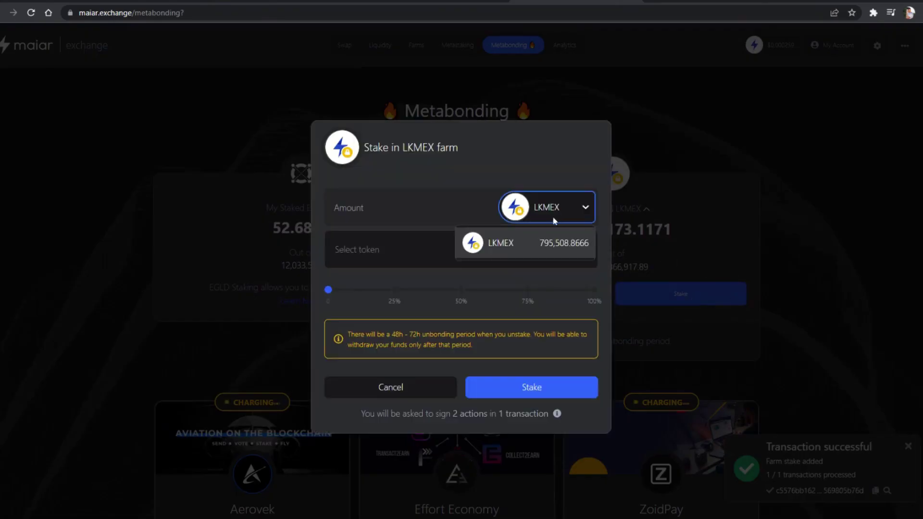
left_click(540, 256)
left_click(462, 365)
left_click_drag(329, 289, 583, 287)
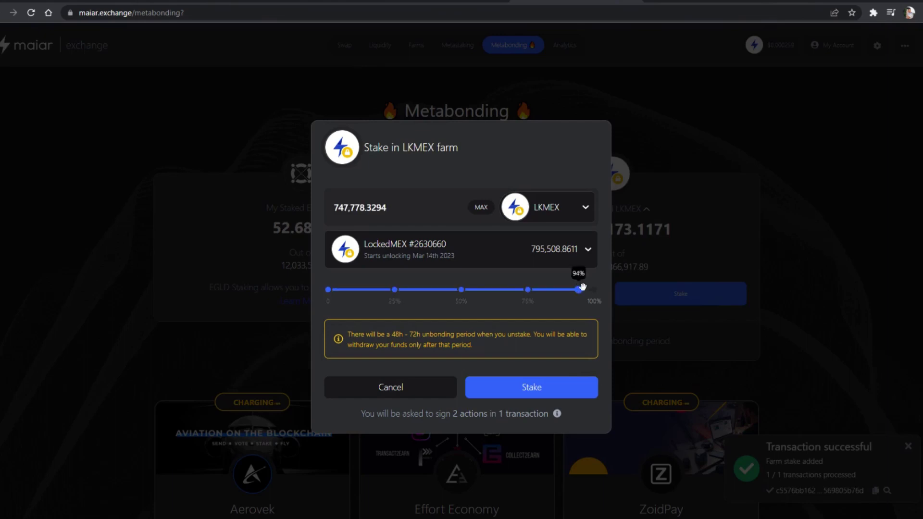
left_click(532, 389)
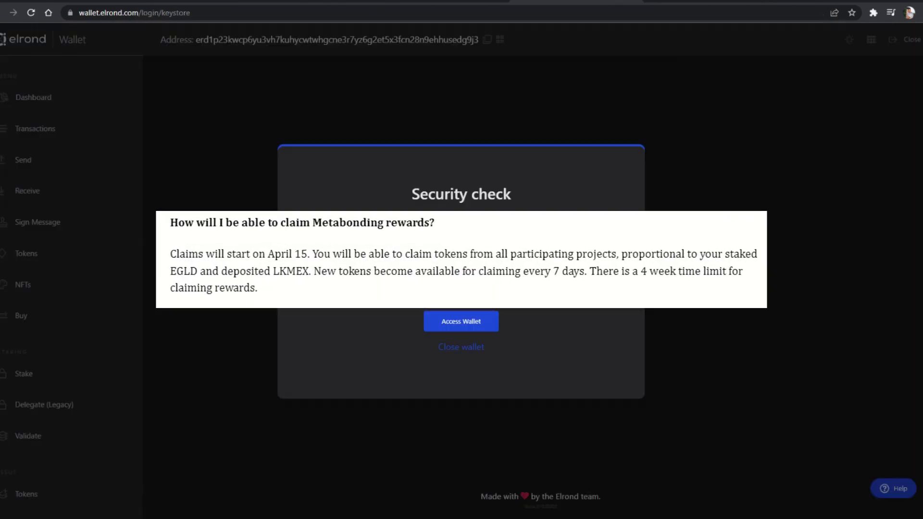
Unlock Elrond Wallet, sign and submit the second stake, then collapse My Staked LKMEX
left_click(462, 322)
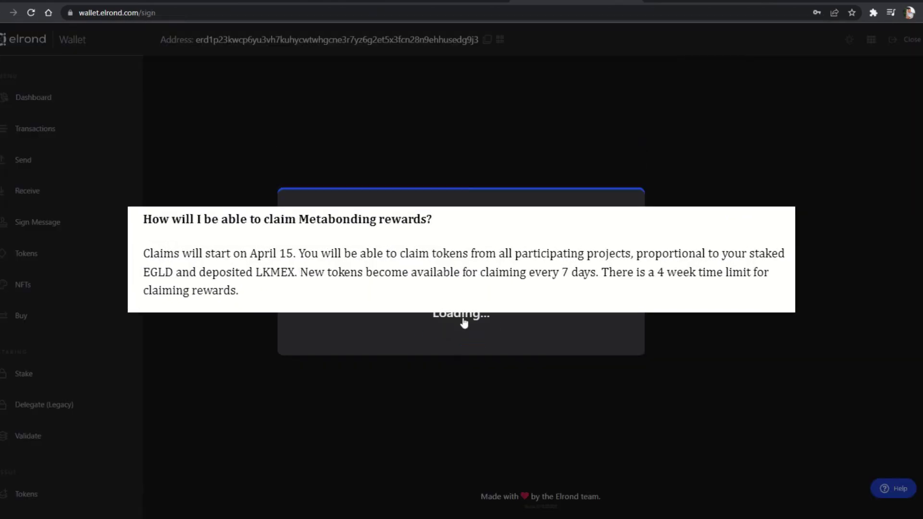
left_click(467, 368)
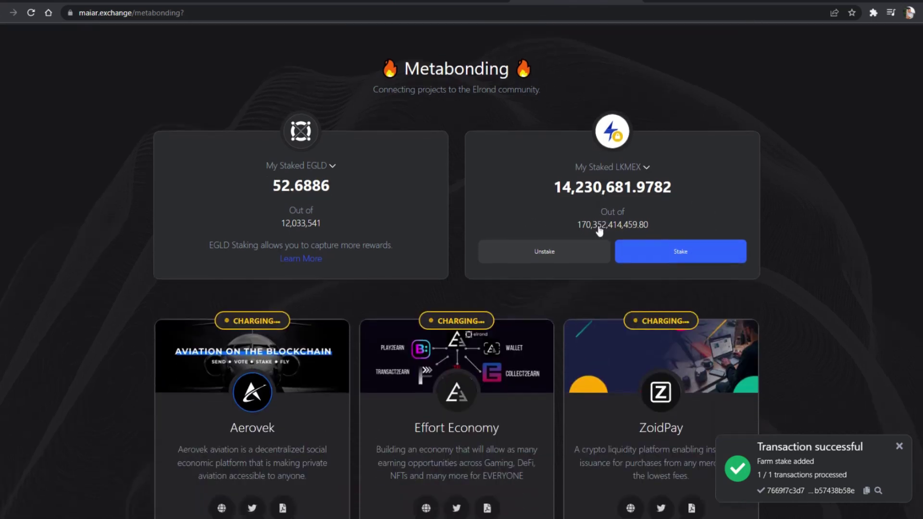
left_click(591, 209)
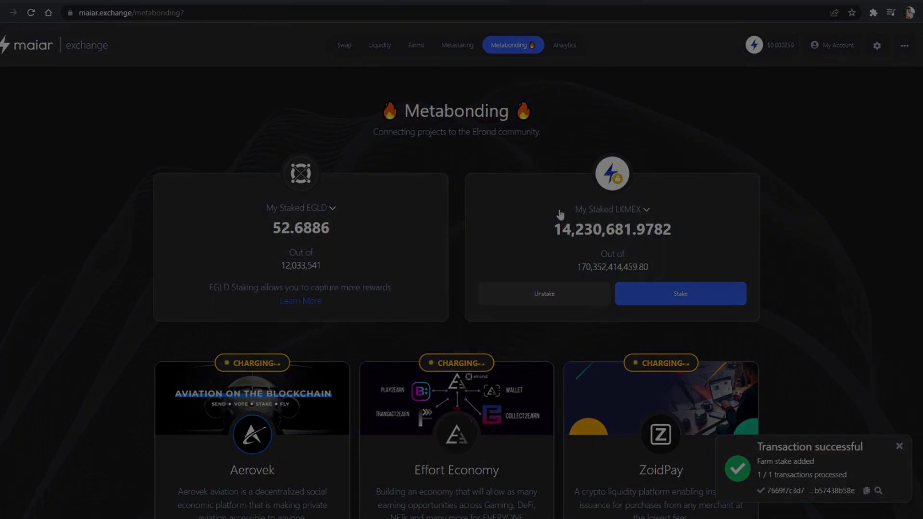